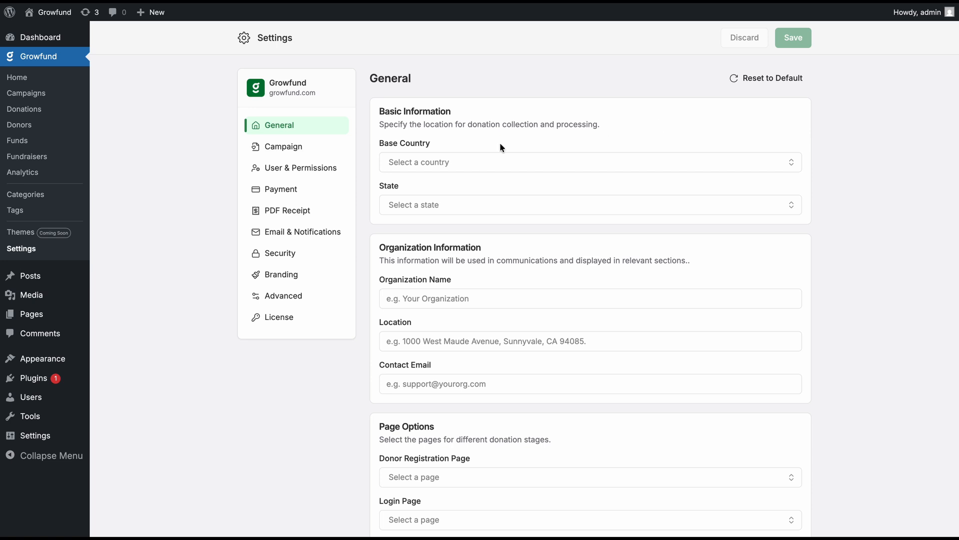
- Set the base country to United States and the state to Colorado in the general settings
{"action": "left_click", "coordinate": [464, 162]}
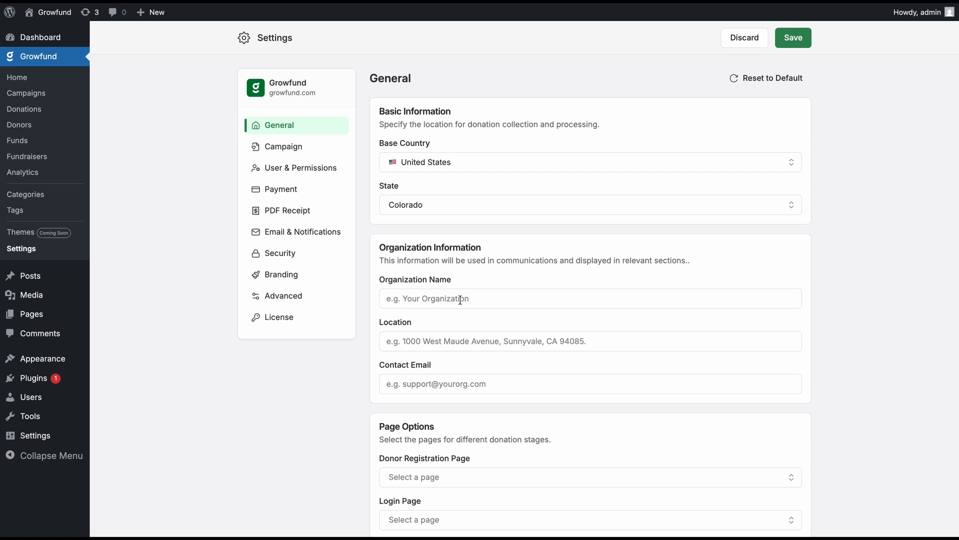
- Assign the Register page as the donor registration page and the Login page as the login page
{"action": "scroll", "coordinate": [460, 300], "scroll_direction": "down", "scroll_amount": 6}
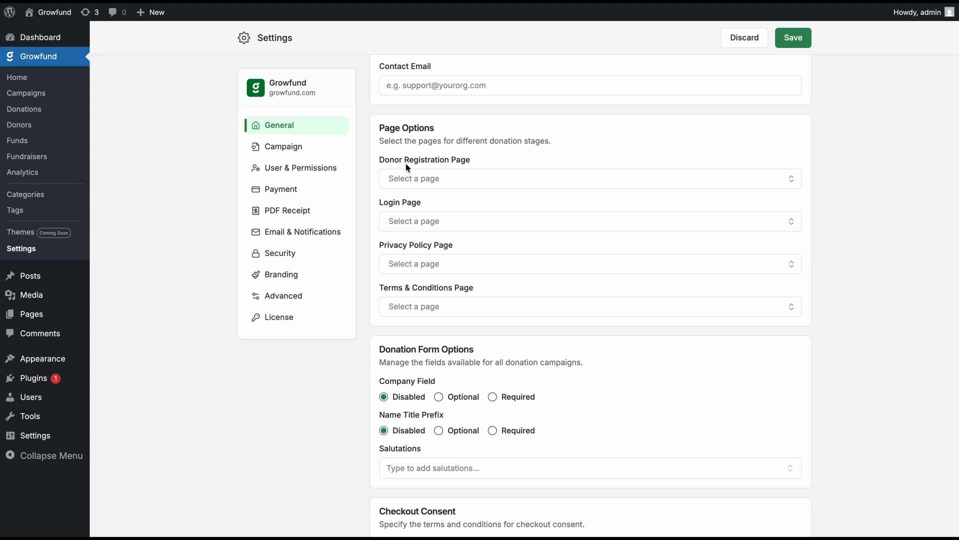
{"action": "left_click", "coordinate": [445, 186]}
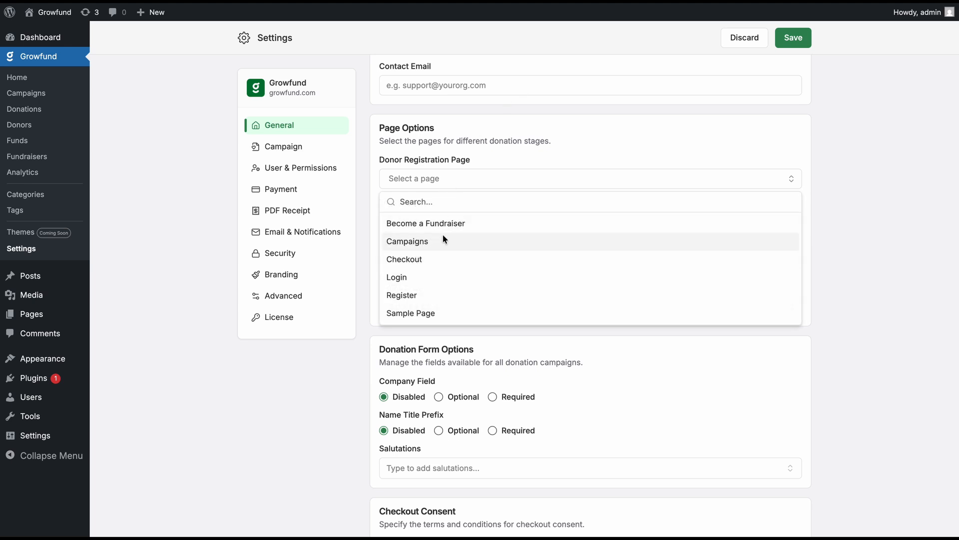
{"action": "left_click", "coordinate": [501, 128]}
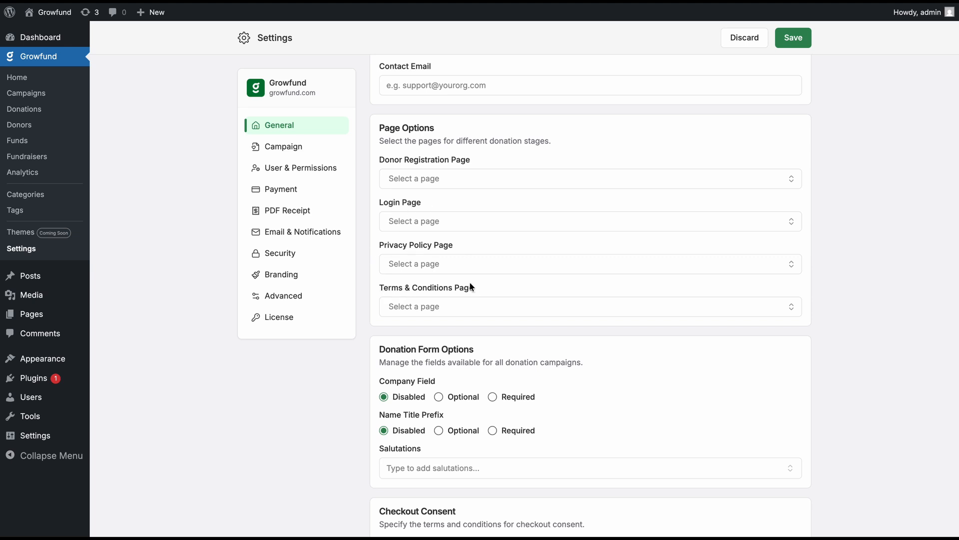
{"action": "left_click", "coordinate": [456, 180]}
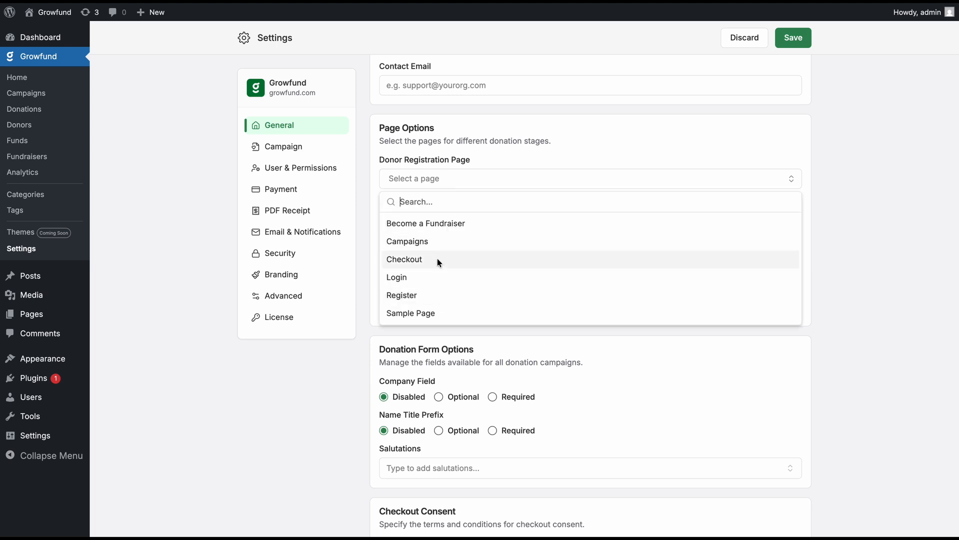
{"action": "left_click", "coordinate": [431, 295]}
- Make the donation form's Company Field and Name Title Prefix optional, and save the general settings
{"action": "scroll", "coordinate": [429, 319], "scroll_direction": "down", "scroll_amount": 3}
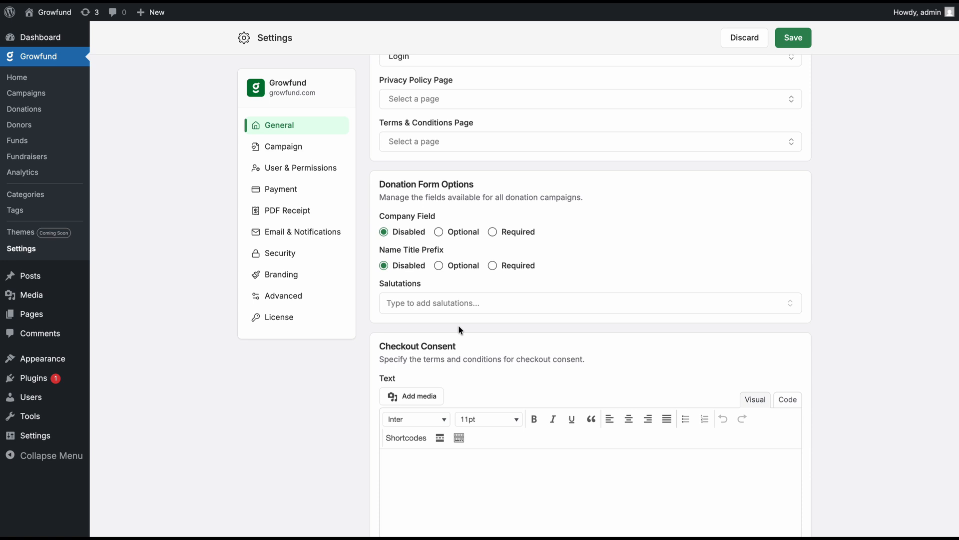
{"action": "left_click", "coordinate": [438, 232]}
{"action": "left_click", "coordinate": [438, 267]}
{"action": "scroll", "coordinate": [459, 270], "scroll_direction": "down", "scroll_amount": 2}
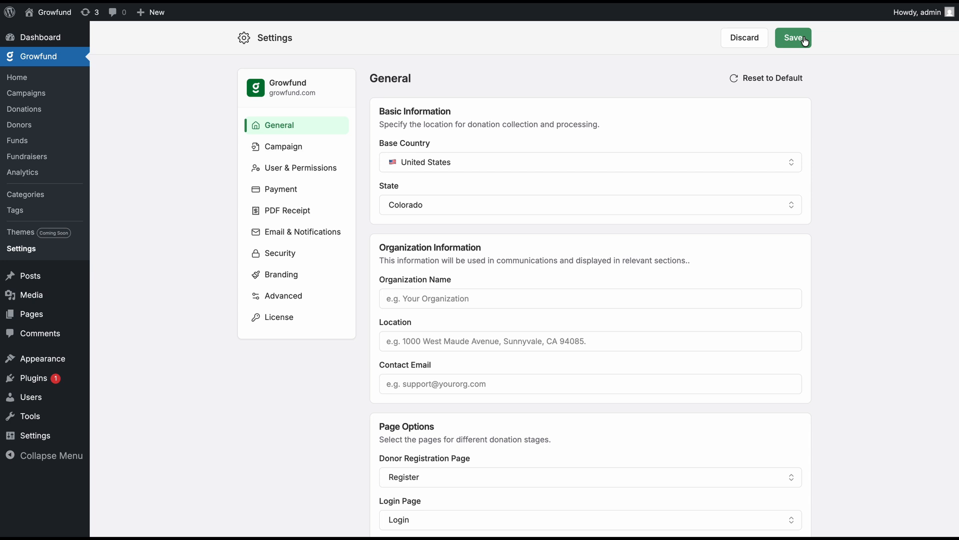
{"action": "left_click", "coordinate": [803, 47]}
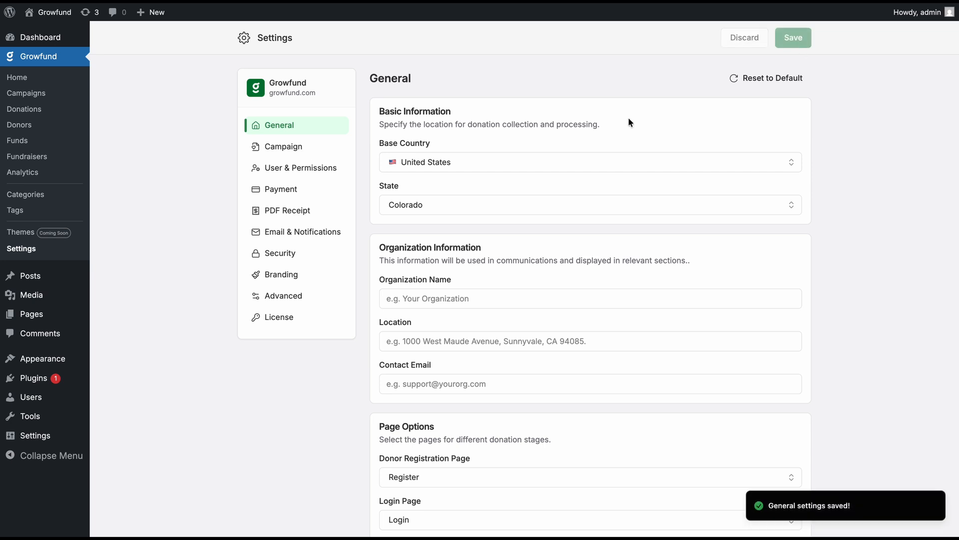
- In the campaign settings, enable Display Donor List Publicly and Require Login to View Campaign Details
{"action": "left_click", "coordinate": [278, 145]}
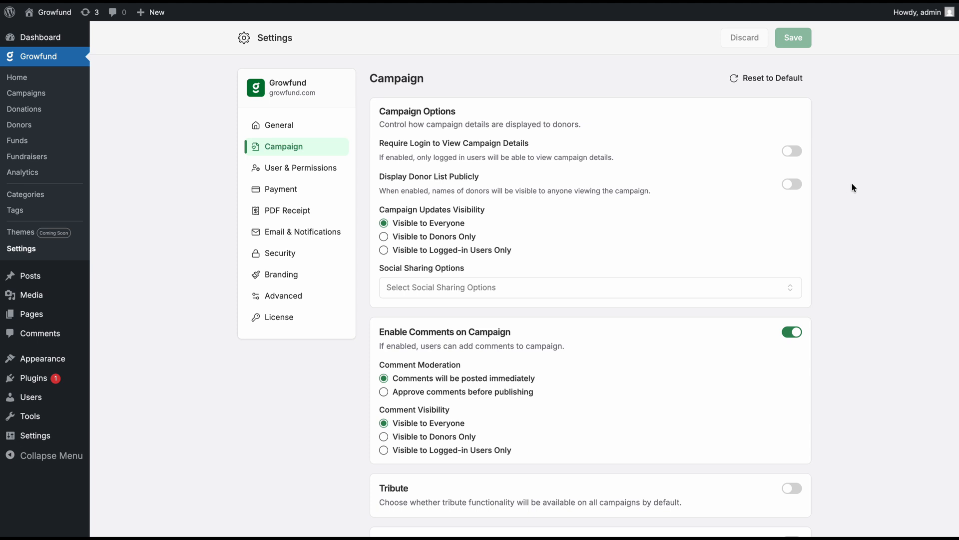
{"action": "left_click", "coordinate": [792, 186]}
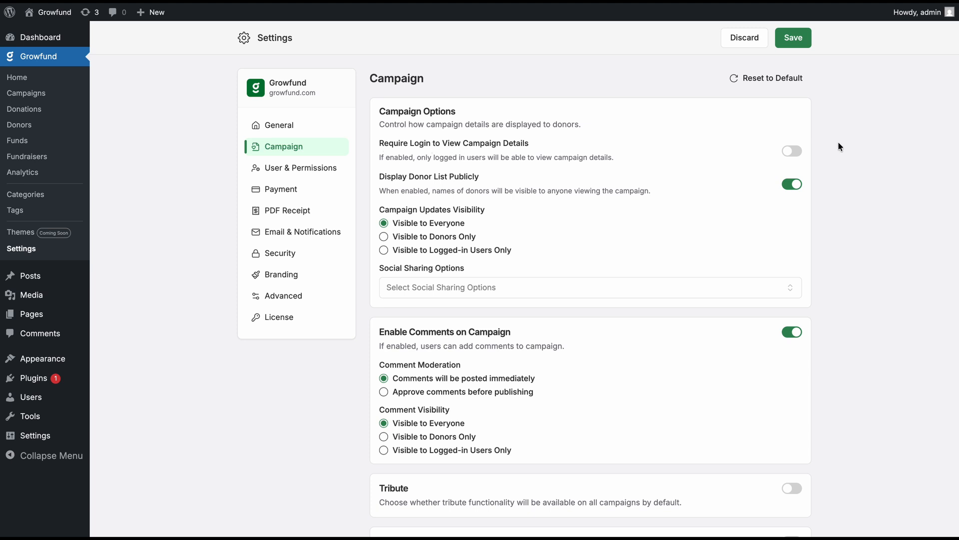
{"action": "left_click", "coordinate": [788, 153]}
- Add Facebook and X as the campaign social sharing options
{"action": "left_click", "coordinate": [495, 291]}
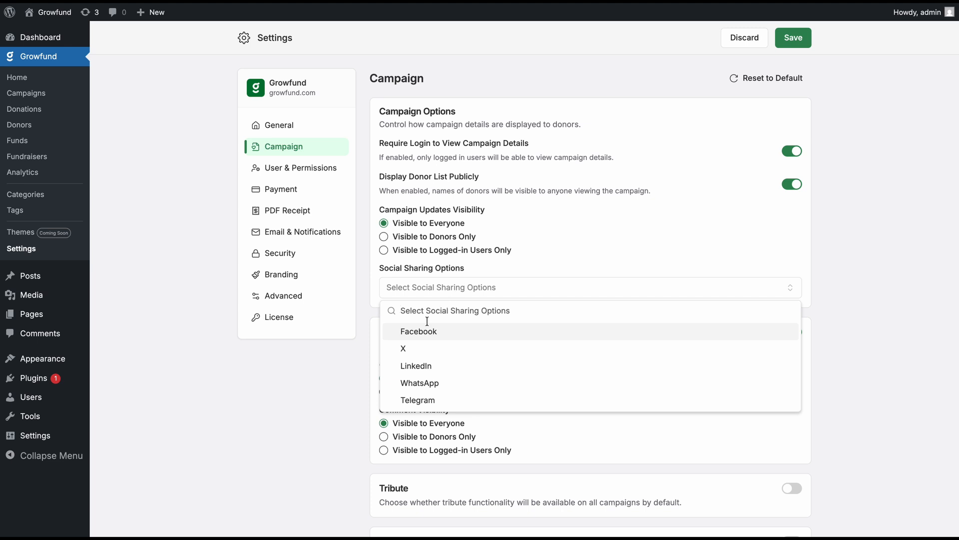
{"action": "left_click", "coordinate": [408, 334]}
{"action": "left_click", "coordinate": [407, 349]}
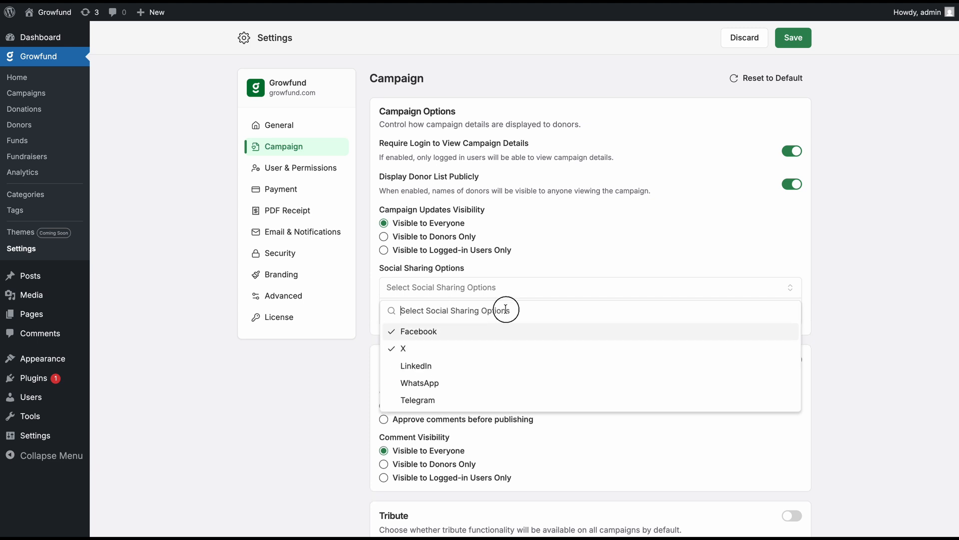
{"action": "left_click", "coordinate": [528, 274]}
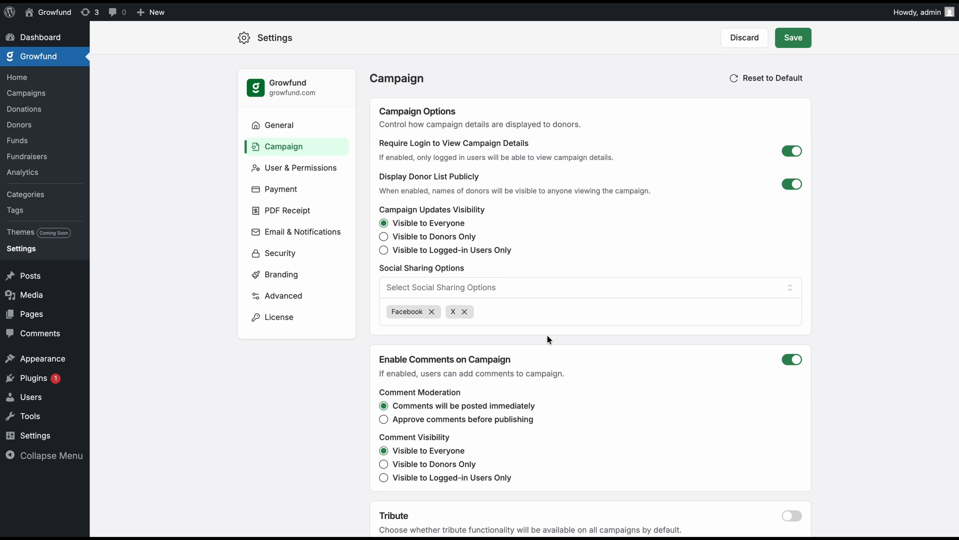
- Enable the Tribute and Fund functionality for all campaigns by default
{"action": "scroll", "coordinate": [548, 338], "scroll_direction": "down", "scroll_amount": 2}
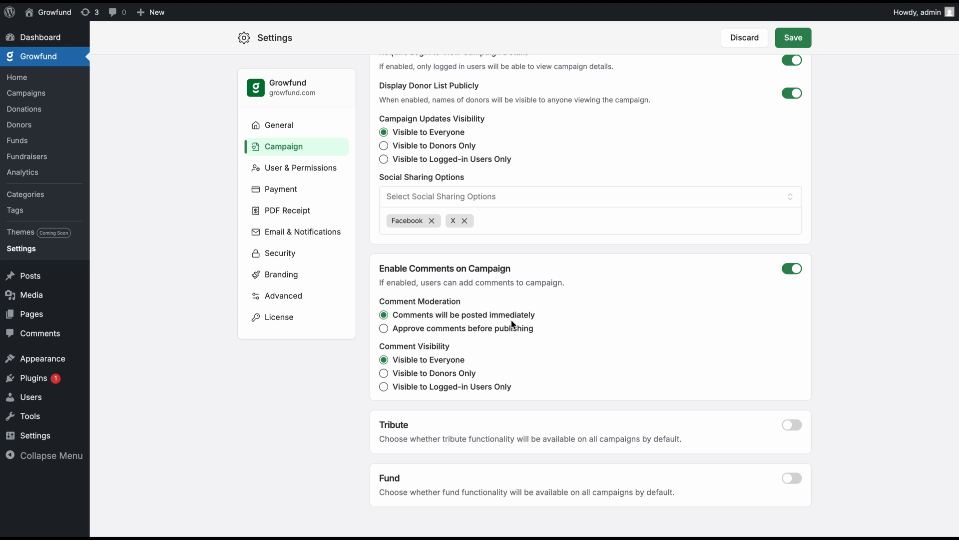
{"action": "scroll", "coordinate": [511, 320], "scroll_direction": "down", "scroll_amount": 1}
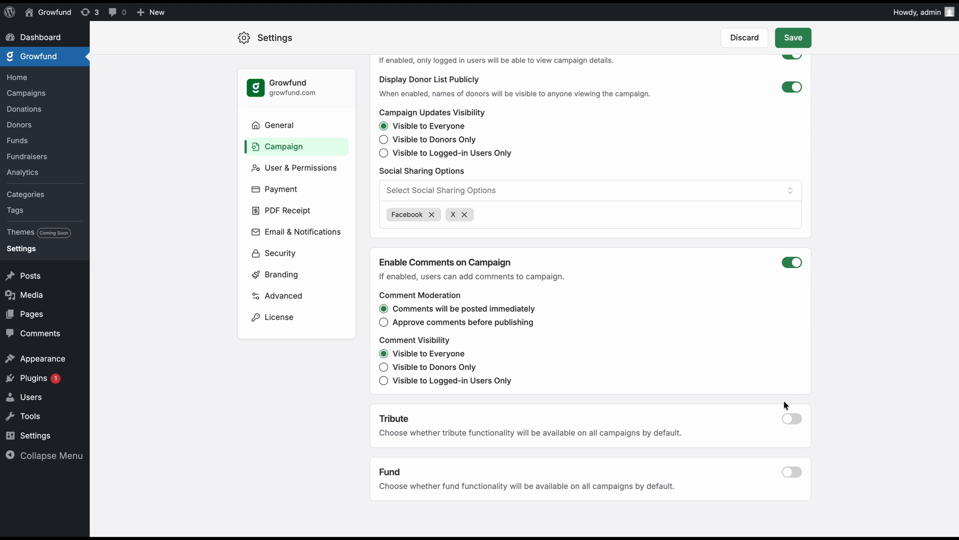
{"action": "left_click", "coordinate": [796, 424]}
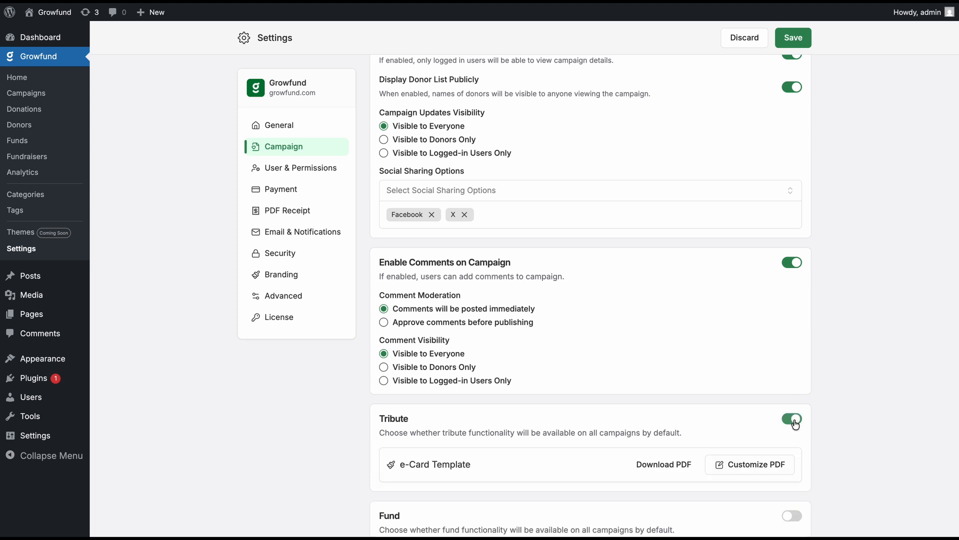
{"action": "scroll", "coordinate": [768, 494], "scroll_direction": "down", "scroll_amount": 1}
{"action": "left_click", "coordinate": [792, 478]}
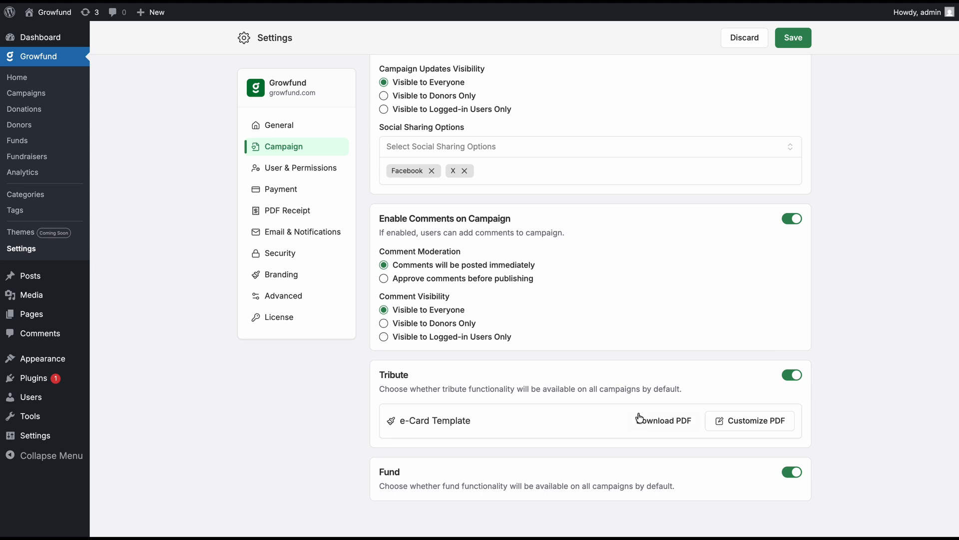
- Review the tribute e-Card template, leave it without editing, and save the campaign settings
{"action": "left_click", "coordinate": [741, 432]}
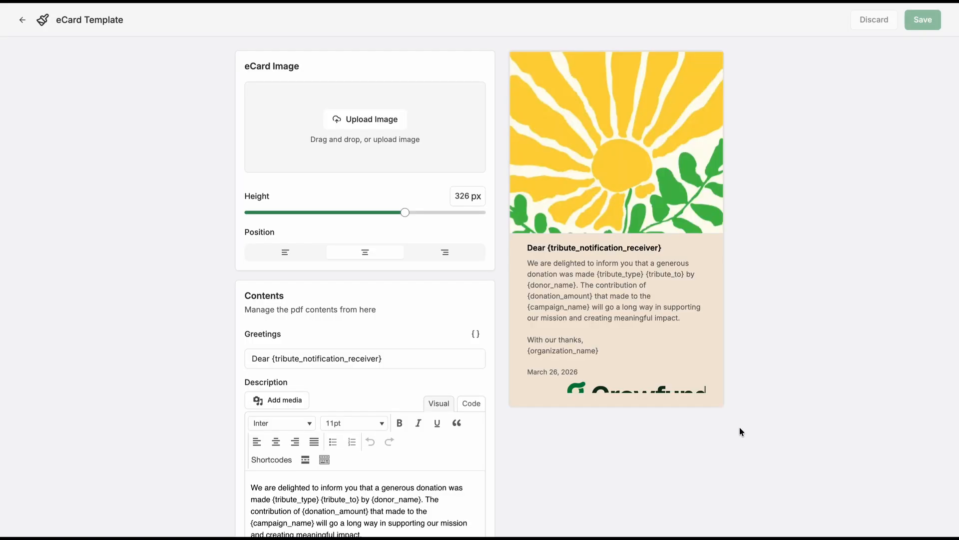
{"action": "scroll", "coordinate": [725, 421], "scroll_direction": "down", "scroll_amount": 7}
{"action": "left_click", "coordinate": [872, 19]}
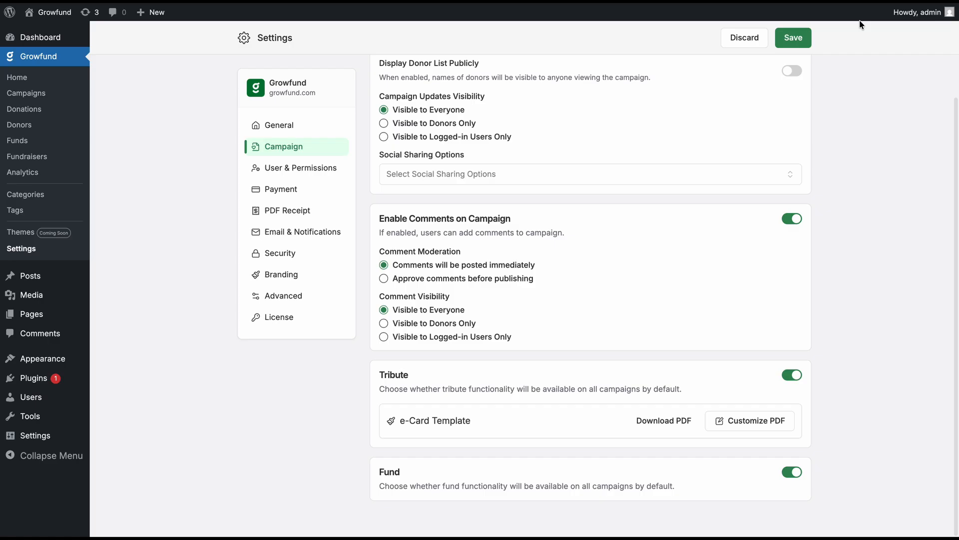
{"action": "left_click", "coordinate": [791, 43]}
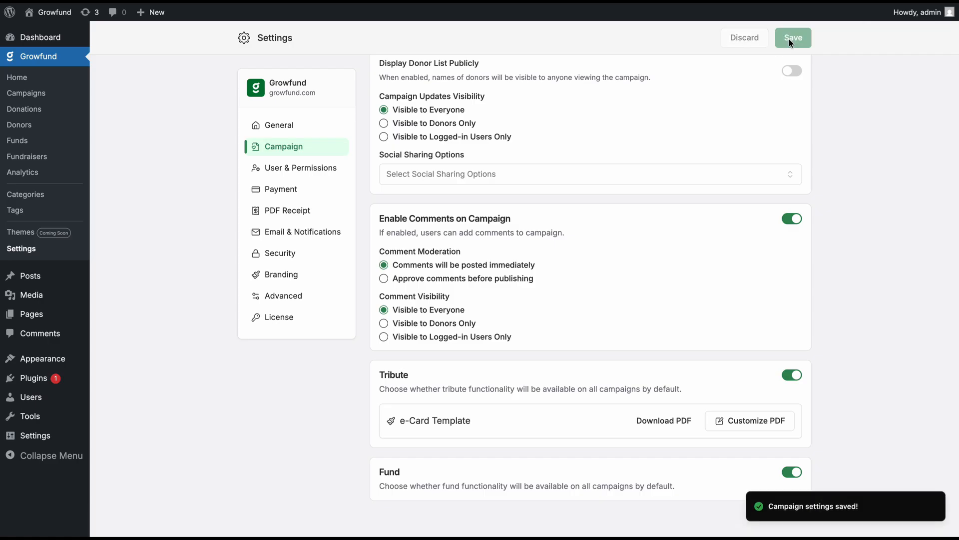
- Allow donors to make anonymous donations in the user permissions and save the settings
{"action": "left_click", "coordinate": [282, 170]}
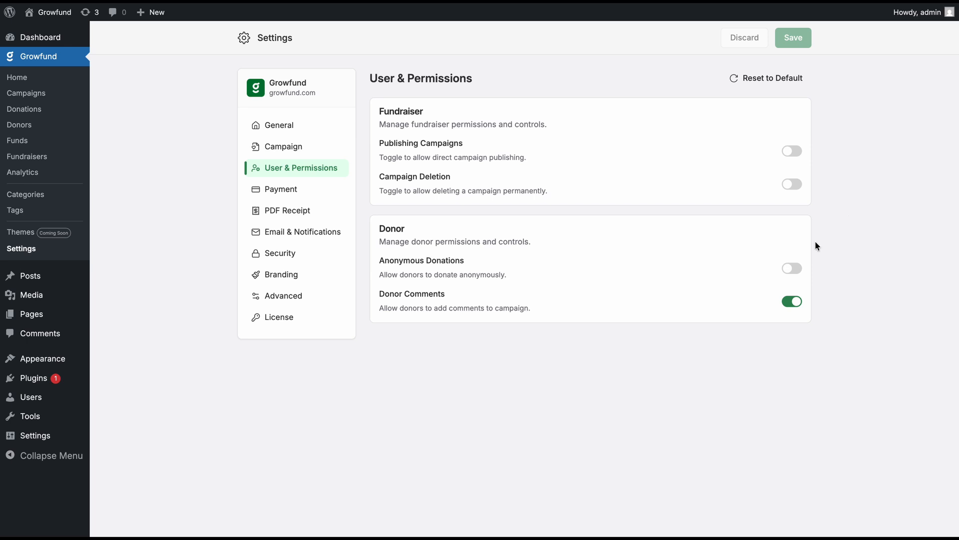
{"action": "left_click", "coordinate": [788, 270]}
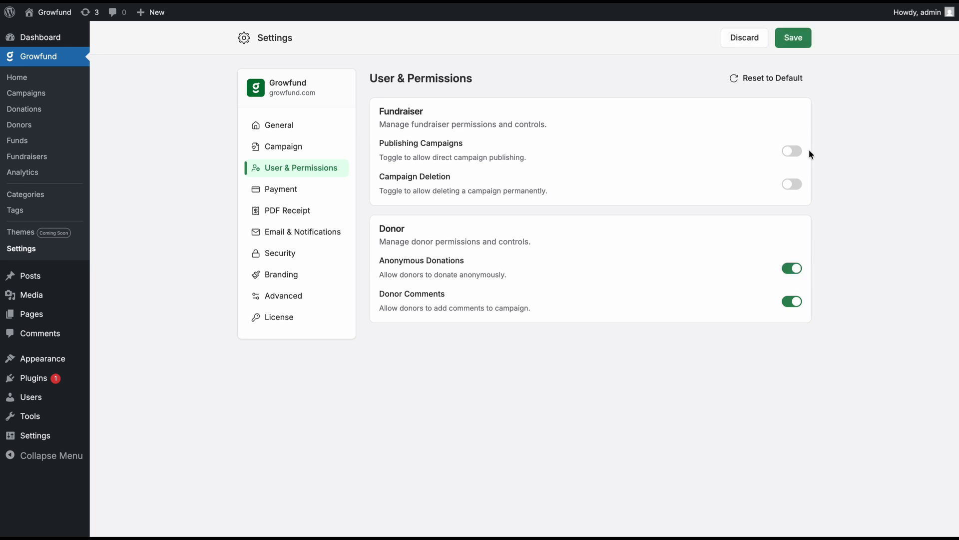
{"action": "left_click", "coordinate": [793, 37]}
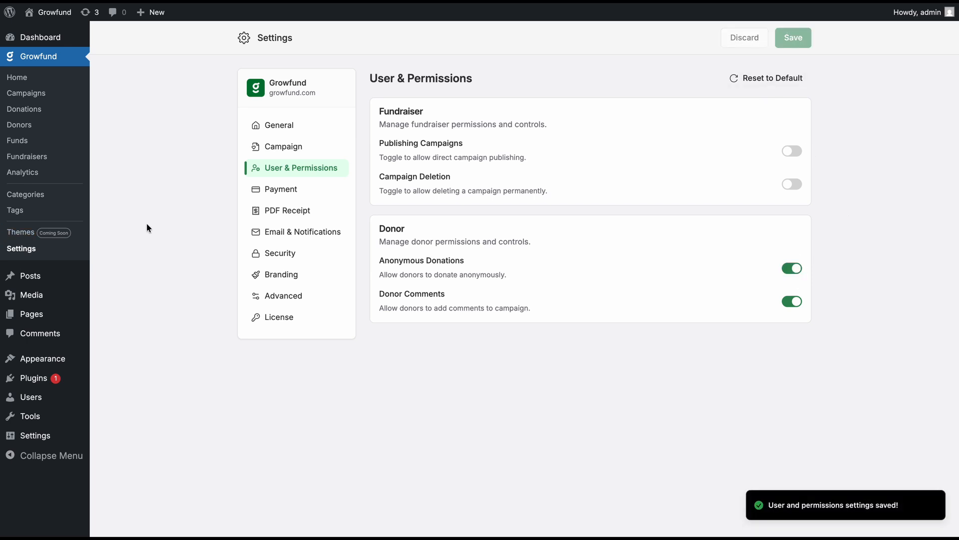
- Enable PayPal in the payment settings, and view its credential fields without filling them in
{"action": "left_click", "coordinate": [278, 189]}
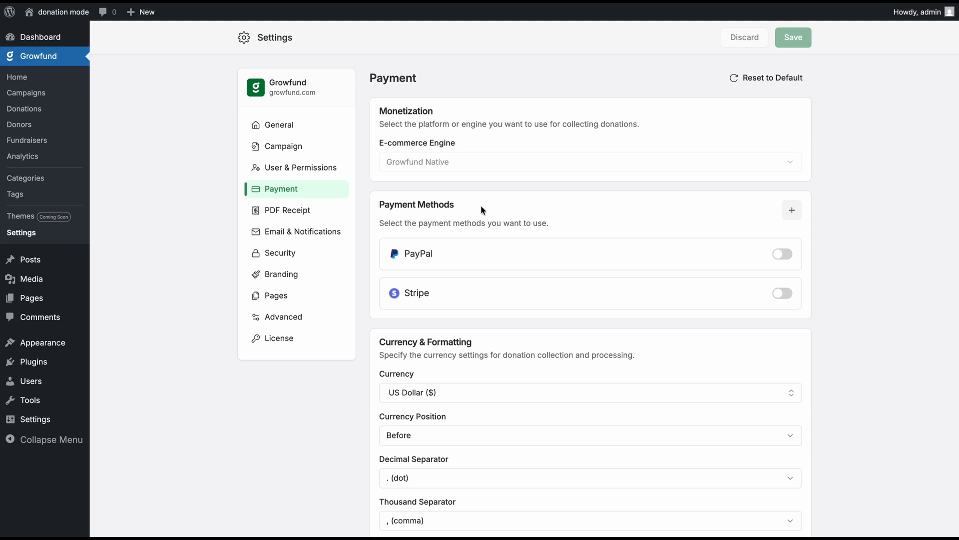
{"action": "left_click", "coordinate": [782, 254]}
{"action": "left_click", "coordinate": [750, 254]}
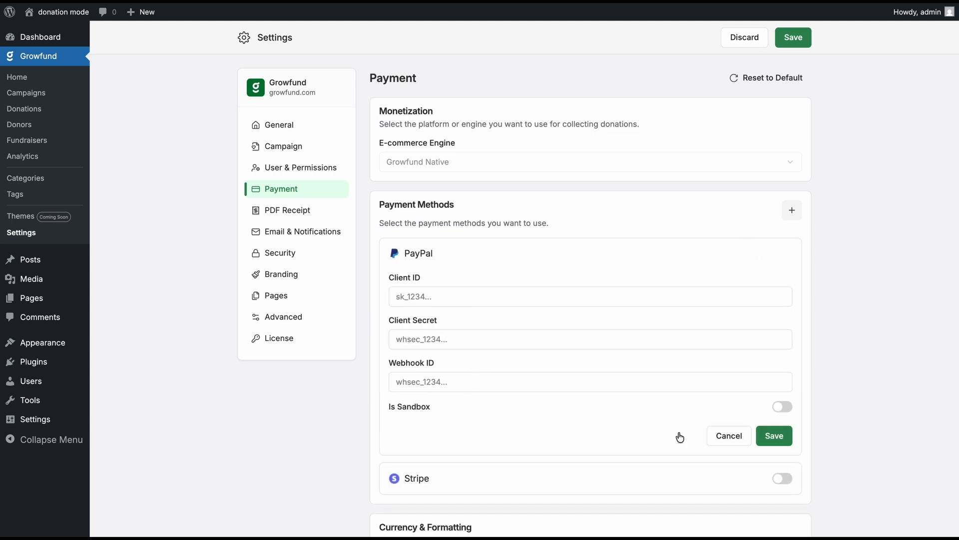
{"action": "left_click", "coordinate": [739, 443]}
- Enable Stripe as a payment method, and view its key fields without filling them in
{"action": "left_click", "coordinate": [781, 293]}
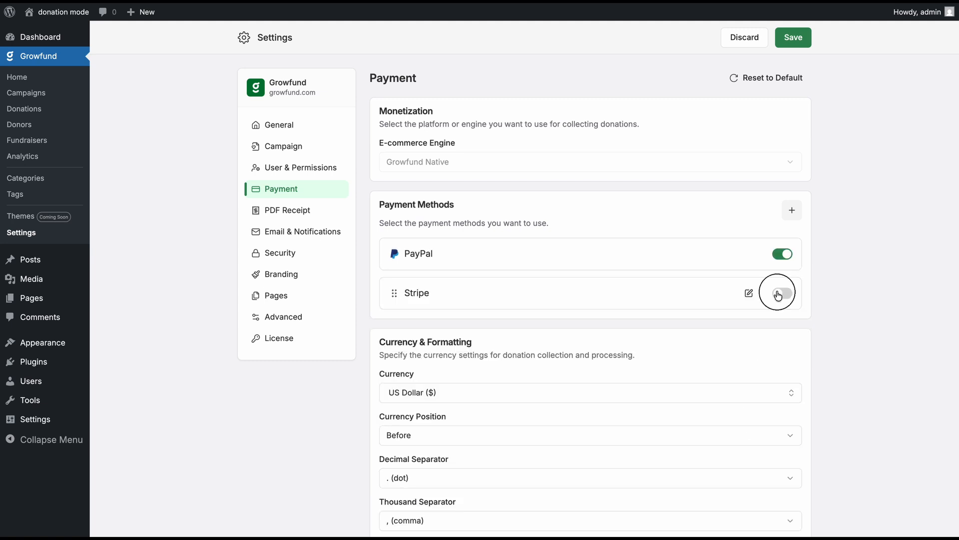
{"action": "left_click", "coordinate": [749, 293]}
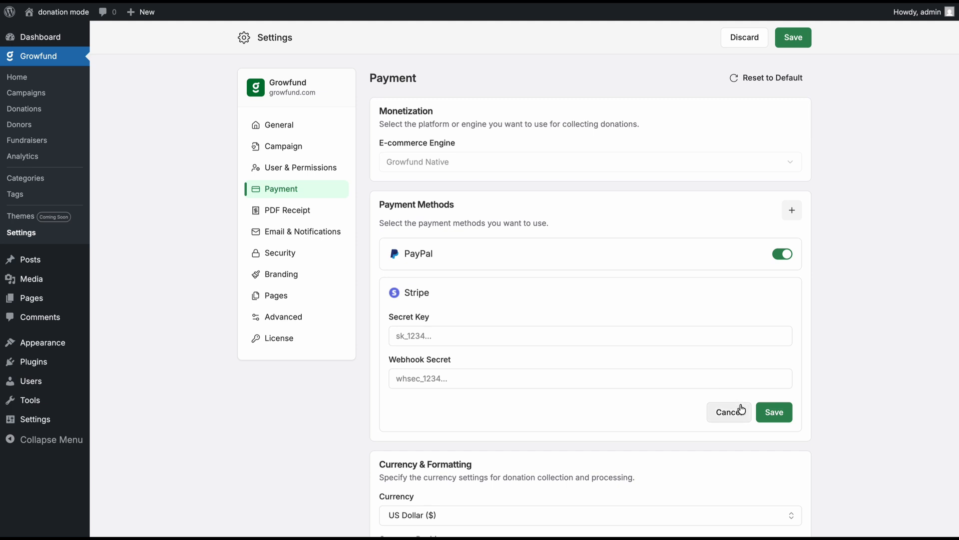
{"action": "left_click", "coordinate": [741, 410]}
- Look at the form for a new manual payment method and close it without adding one
{"action": "left_click", "coordinate": [793, 210]}
{"action": "left_click", "coordinate": [769, 252]}
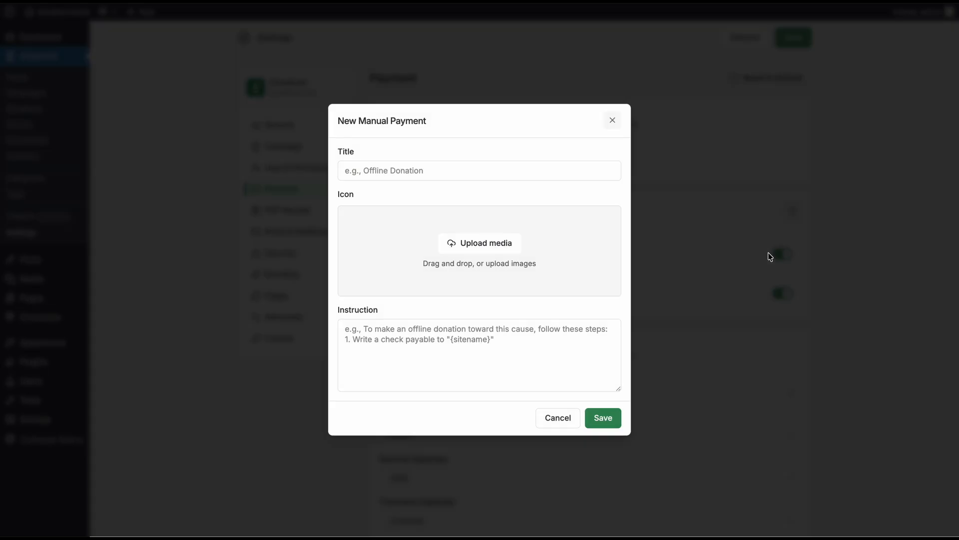
{"action": "left_click", "coordinate": [552, 423]}
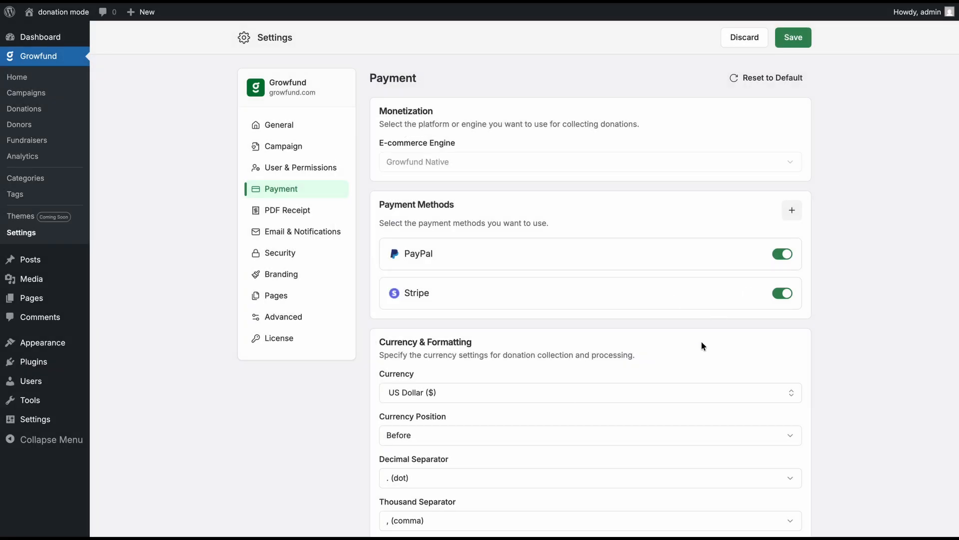
- Review the currency and formatting options, enable Guest Checkout, and save the payment settings
{"action": "scroll", "coordinate": [701, 345], "scroll_direction": "down", "scroll_amount": 1}
{"action": "scroll", "coordinate": [702, 346], "scroll_direction": "down", "scroll_amount": 1}
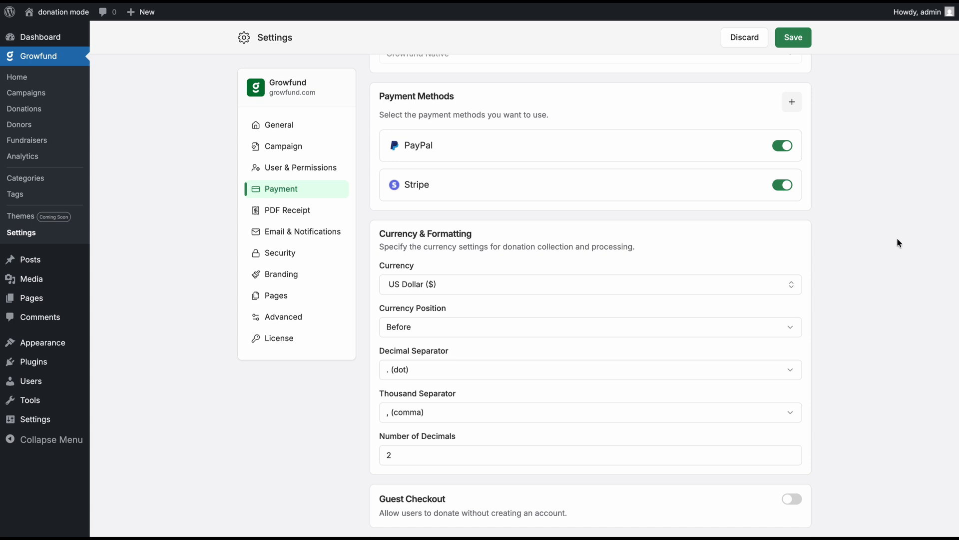
{"action": "scroll", "coordinate": [898, 243], "scroll_direction": "down", "scroll_amount": 1}
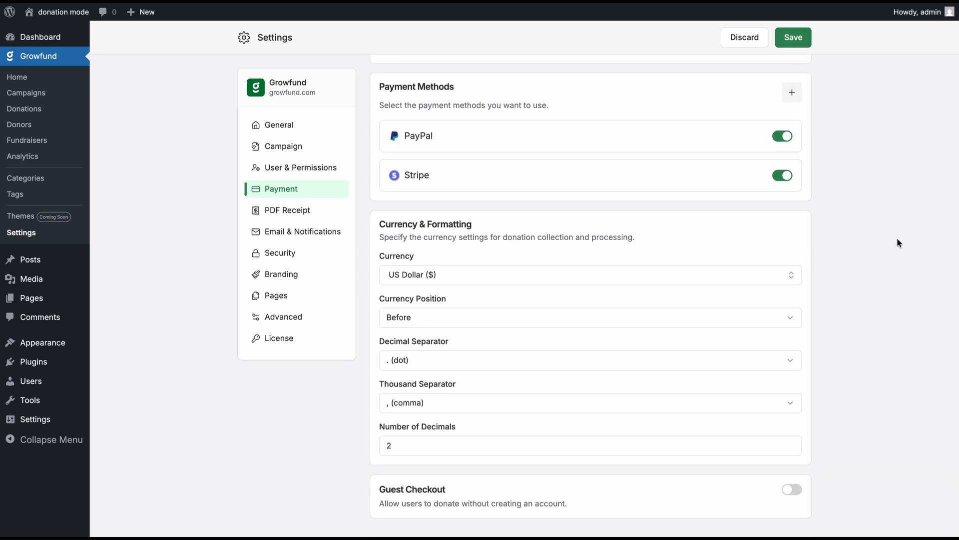
{"action": "left_click", "coordinate": [665, 272]}
{"action": "left_click", "coordinate": [665, 272]}
{"action": "left_click", "coordinate": [796, 498]}
{"action": "left_click", "coordinate": [794, 37]}
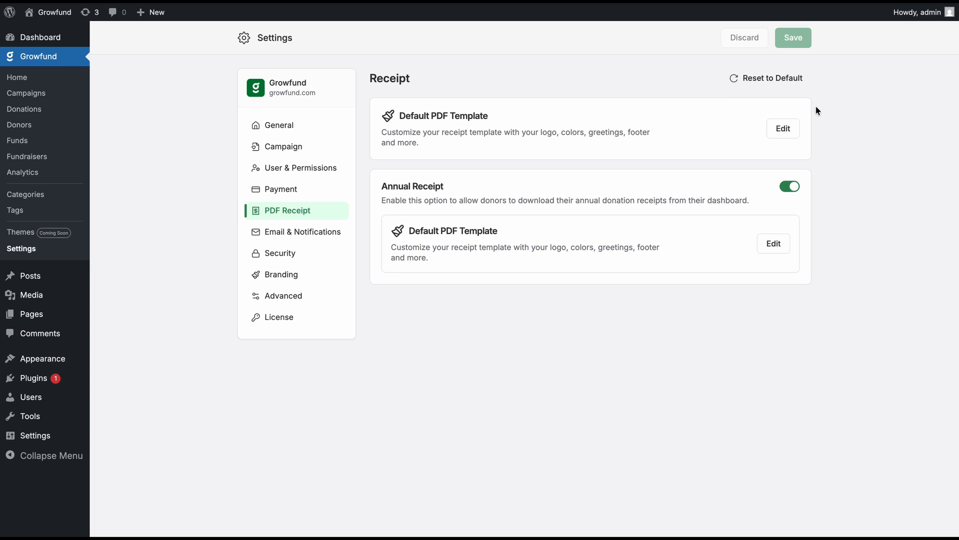
- Open the default PDF receipt template and examine its logo, color and content options
{"action": "left_click", "coordinate": [783, 129]}
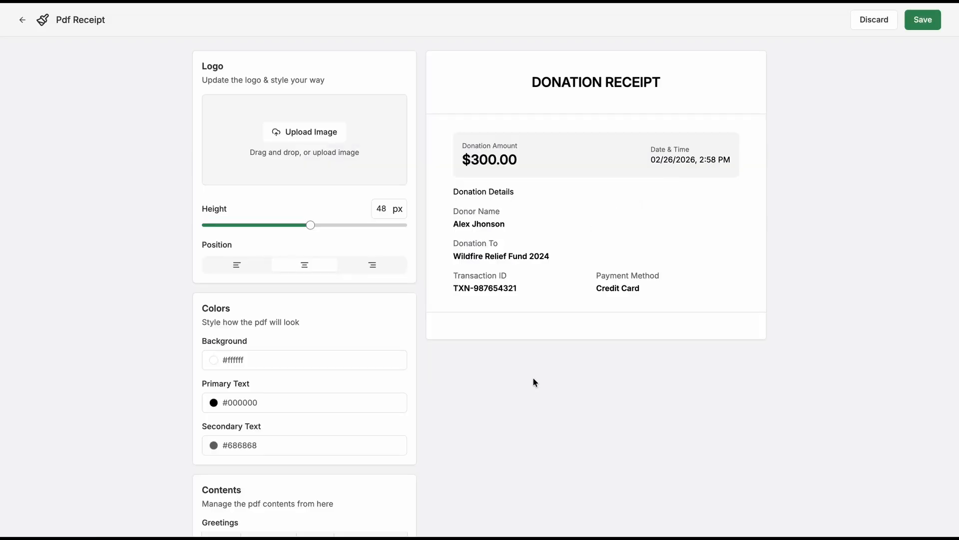
{"action": "scroll", "coordinate": [533, 381], "scroll_direction": "down", "scroll_amount": 2}
{"action": "scroll", "coordinate": [533, 379], "scroll_direction": "down", "scroll_amount": 6}
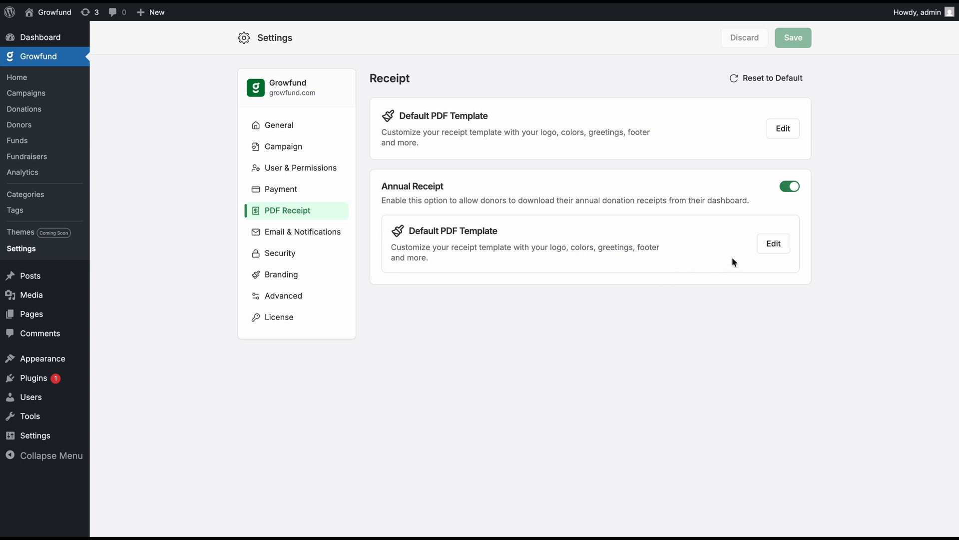
- Open the annual receipt's default PDF template and examine its logo, color and content options
{"action": "left_click", "coordinate": [773, 243]}
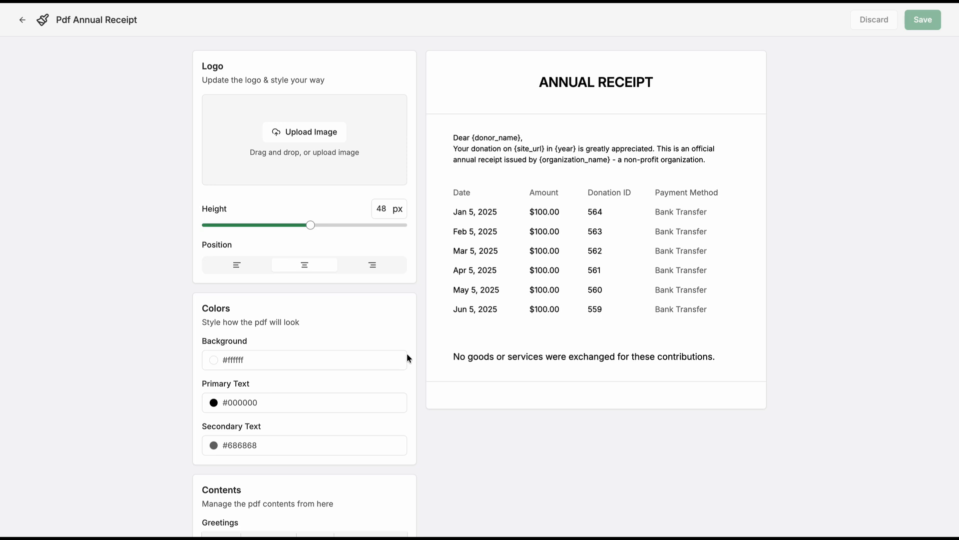
{"action": "scroll", "coordinate": [435, 400], "scroll_direction": "down", "scroll_amount": 6}
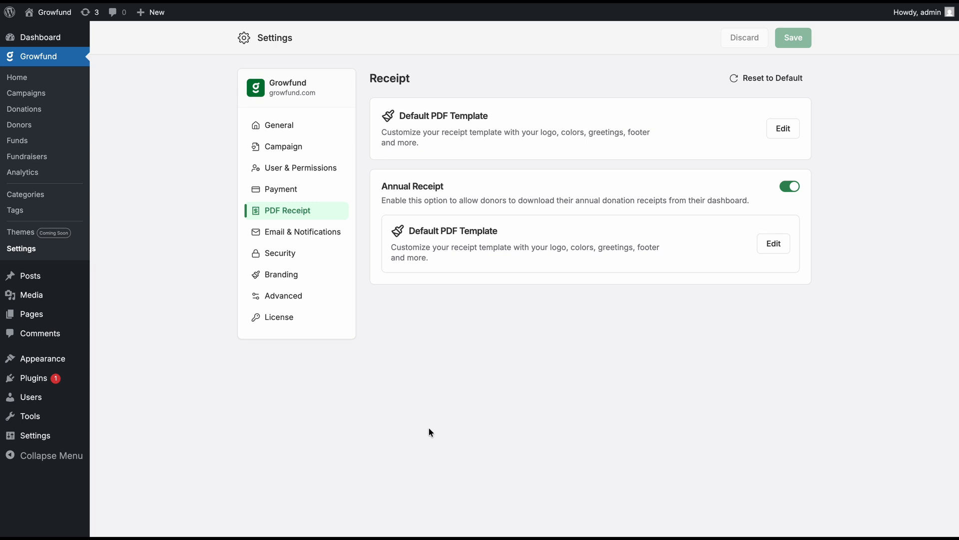
- Review the Email & Notifications settings, covering the admin, fundraiser and donor email options
{"action": "left_click", "coordinate": [317, 238]}
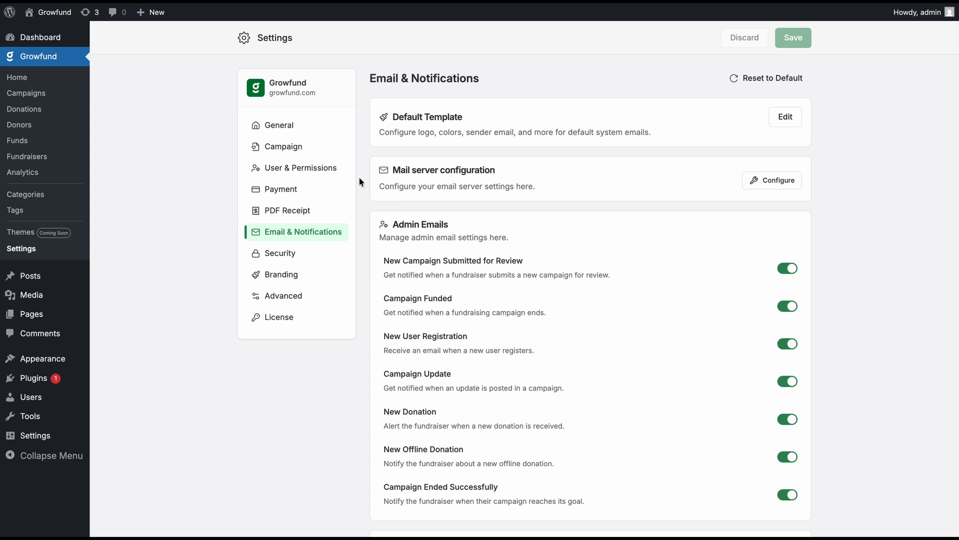
{"action": "scroll", "coordinate": [360, 288], "scroll_direction": "down", "scroll_amount": 3}
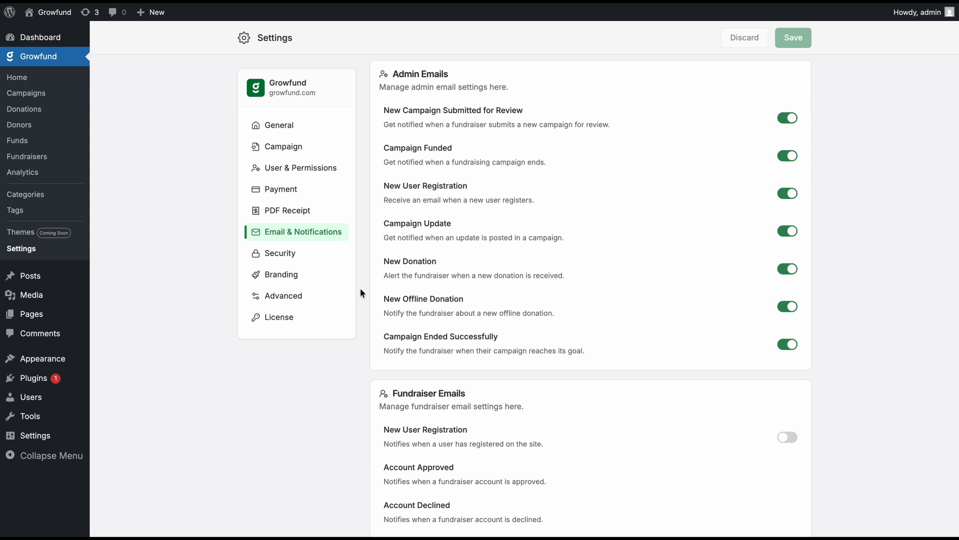
{"action": "scroll", "coordinate": [361, 289], "scroll_direction": "down", "scroll_amount": 1}
{"action": "scroll", "coordinate": [361, 289], "scroll_direction": "up", "scroll_amount": 2}
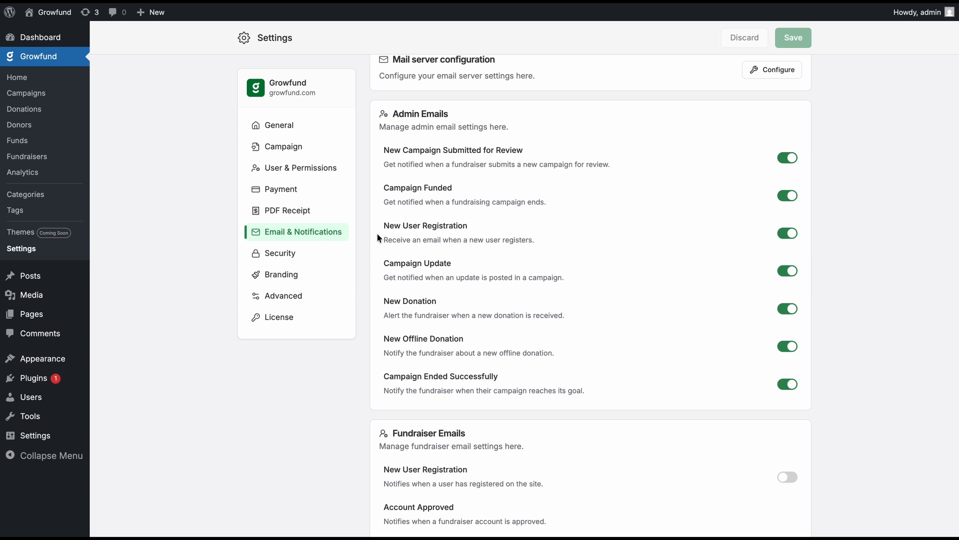
{"action": "scroll", "coordinate": [371, 241], "scroll_direction": "up", "scroll_amount": 1}
{"action": "scroll", "coordinate": [370, 241], "scroll_direction": "down", "scroll_amount": 1}
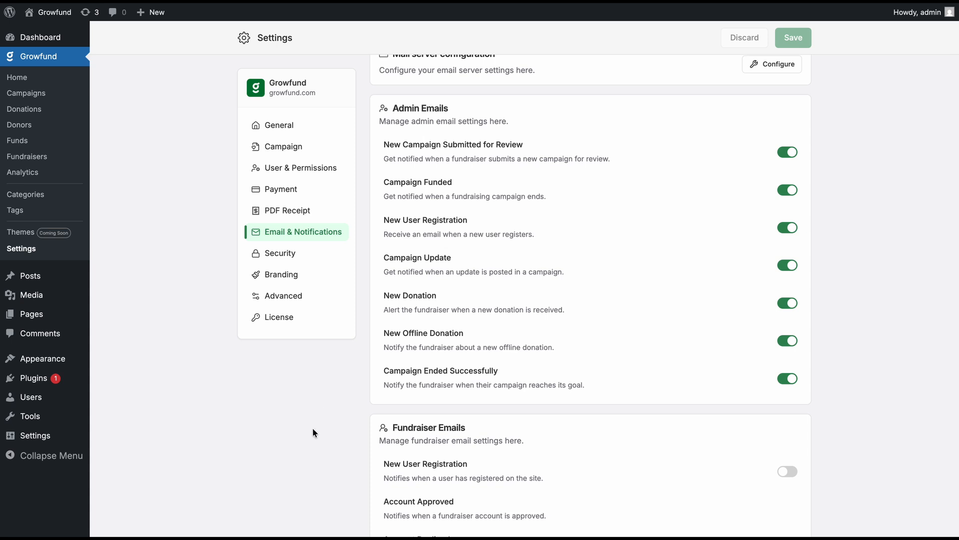
{"action": "scroll", "coordinate": [398, 242], "scroll_direction": "down", "scroll_amount": 4}
{"action": "scroll", "coordinate": [378, 434], "scroll_direction": "down", "scroll_amount": 10}
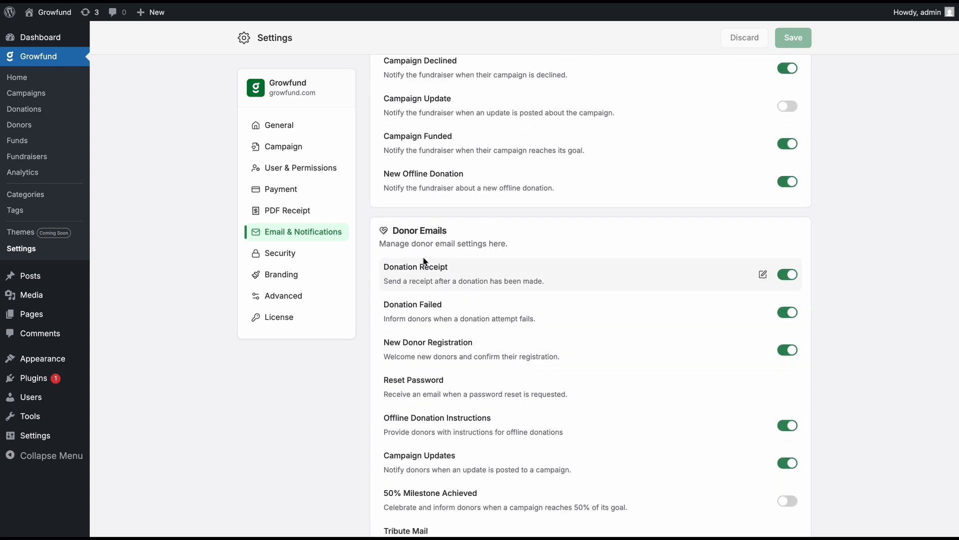
{"action": "scroll", "coordinate": [641, 249], "scroll_direction": "up", "scroll_amount": 15}
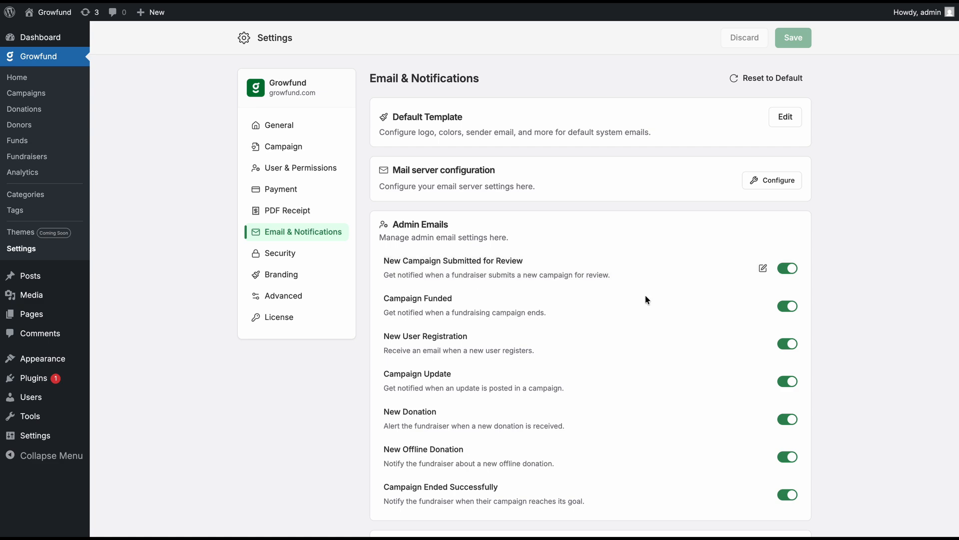
- Look at the New Campaign Submitted for Review email editor and the default email template, leaving both without changes
{"action": "left_click", "coordinate": [763, 268]}
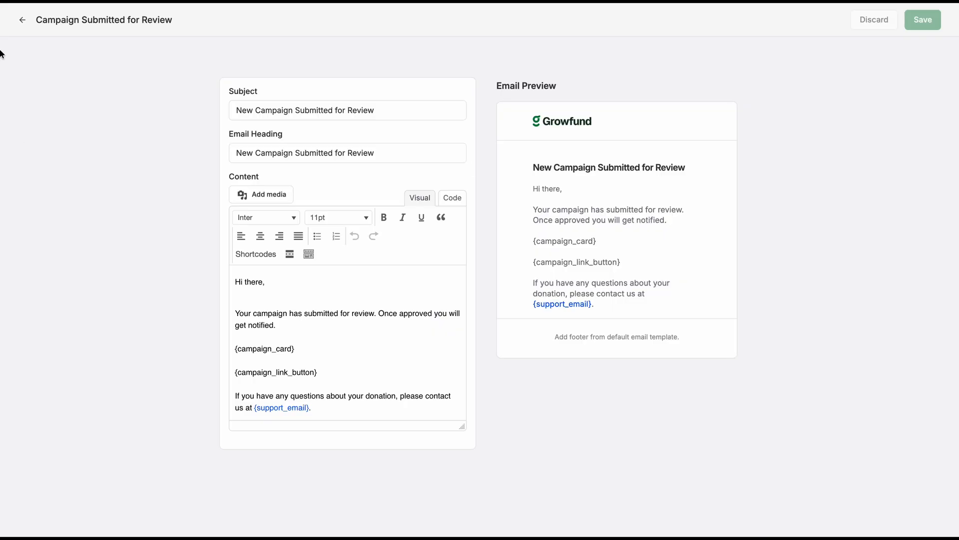
{"action": "left_click", "coordinate": [21, 20]}
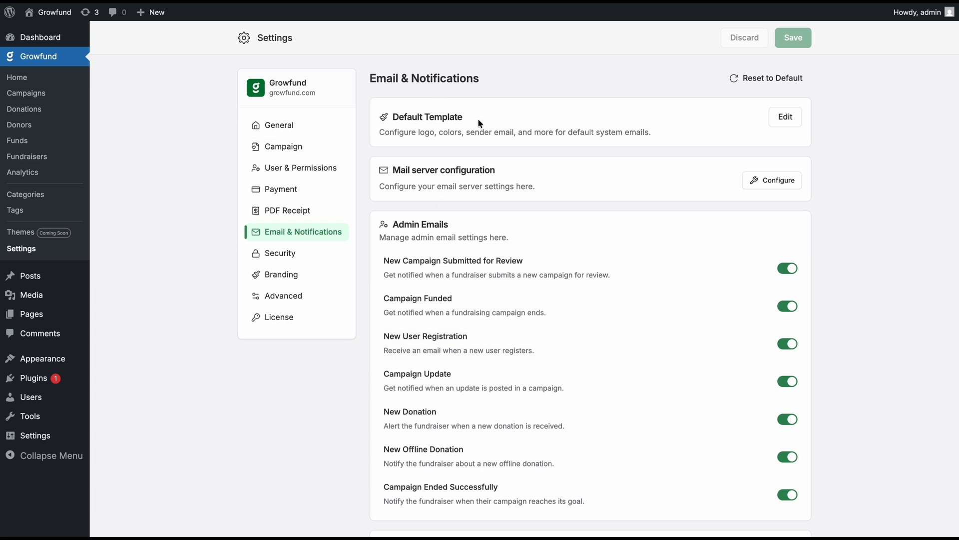
{"action": "left_click", "coordinate": [786, 118]}
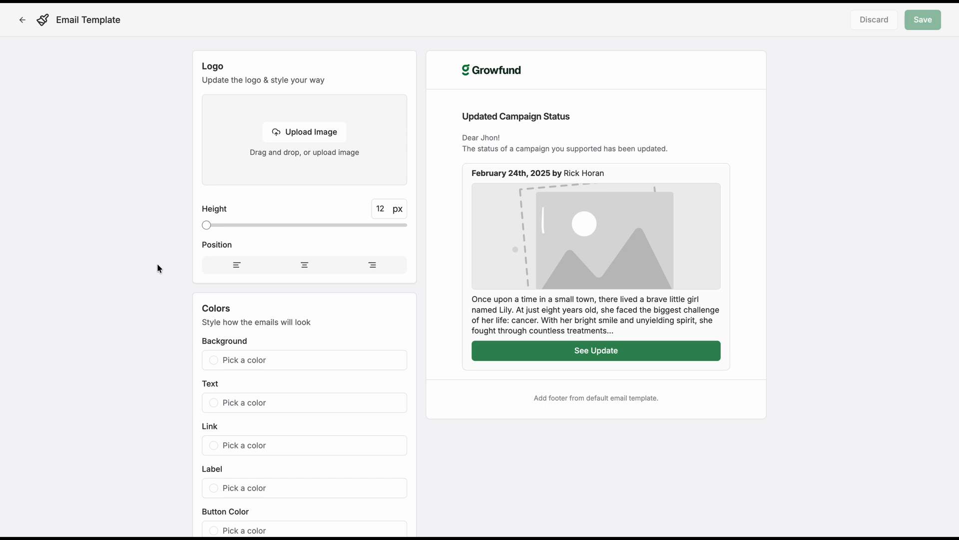
{"action": "left_click", "coordinate": [30, 22]}
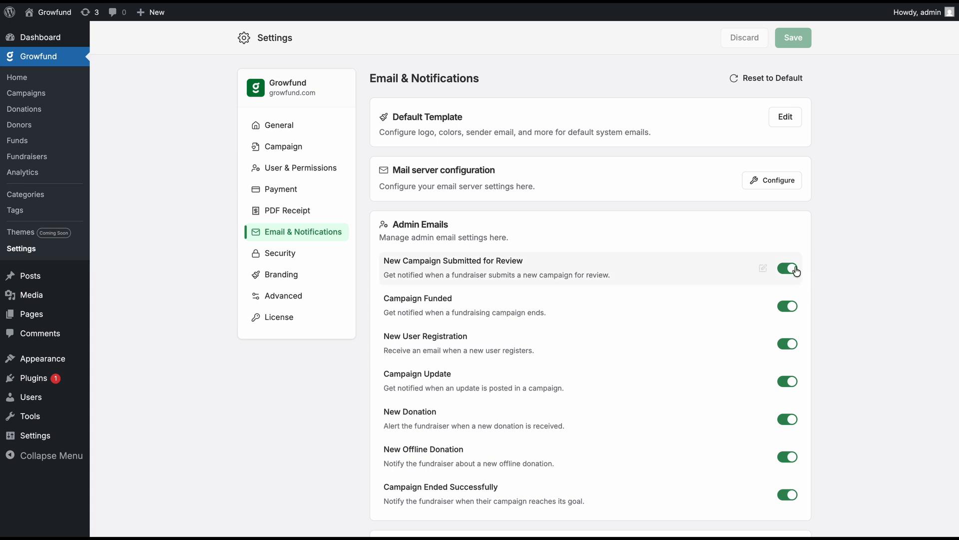
- Turn off the New User Registration admin email, keep Campaign Funded enabled, and save the email notification settings
{"action": "left_click", "coordinate": [794, 308]}
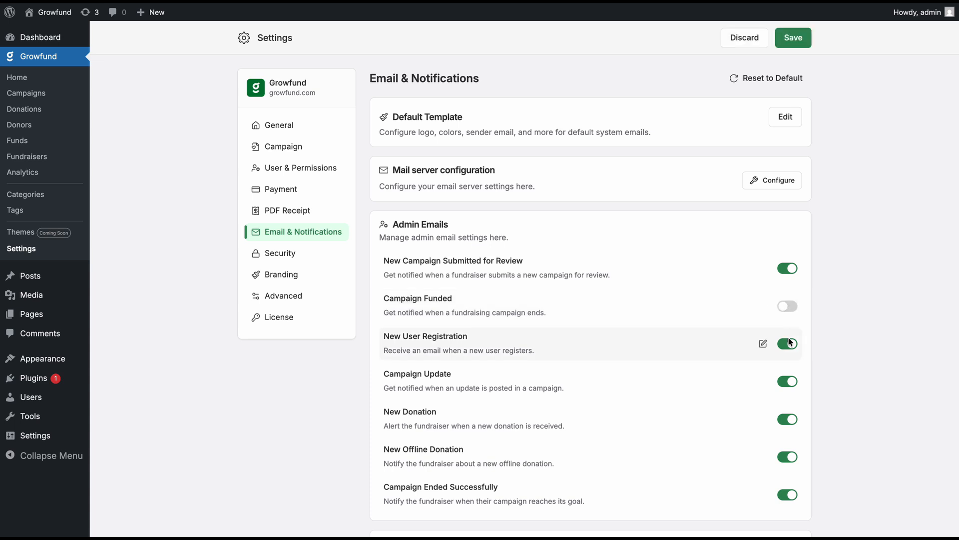
{"action": "left_click", "coordinate": [790, 343]}
{"action": "left_click", "coordinate": [792, 308]}
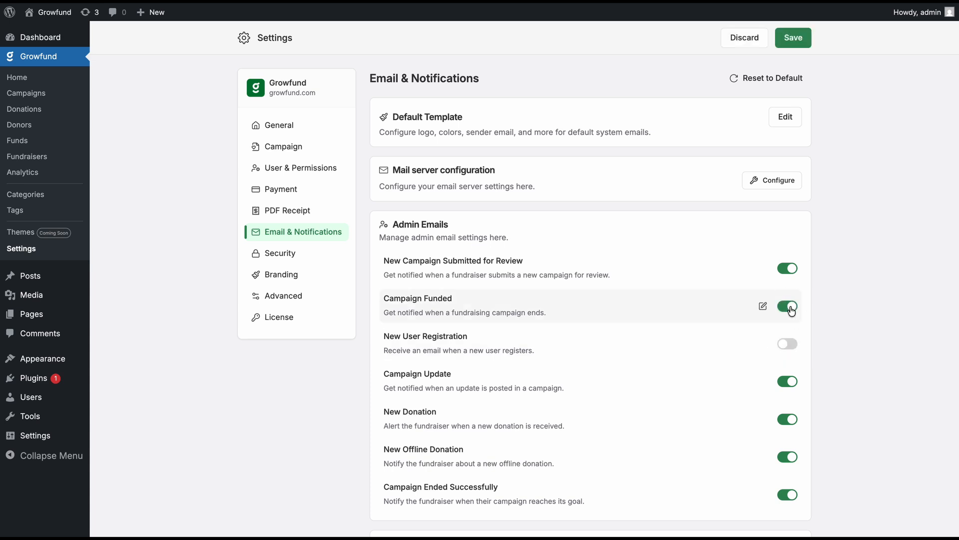
{"action": "left_click", "coordinate": [787, 39]}
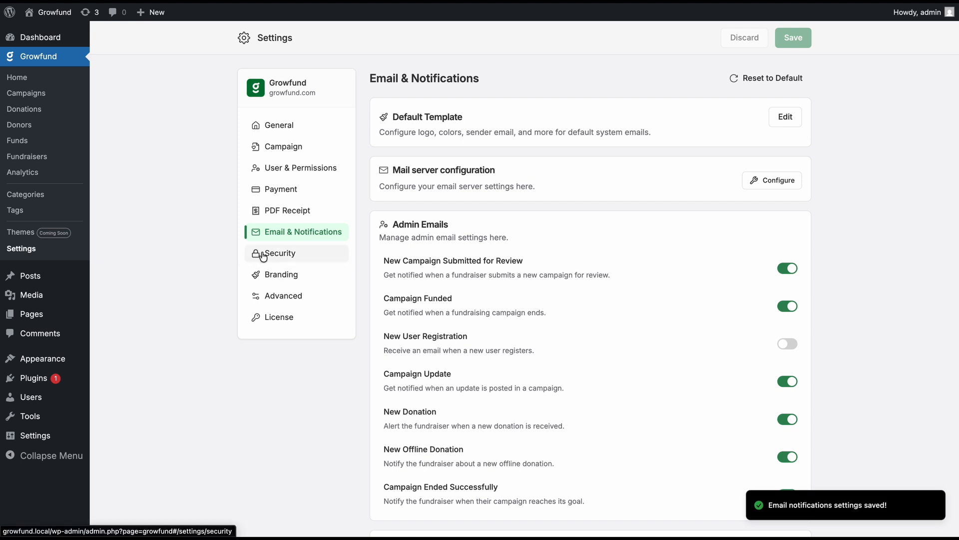
- Enable Email Verification in the Security & Authentication settings
{"action": "left_click", "coordinate": [263, 257]}
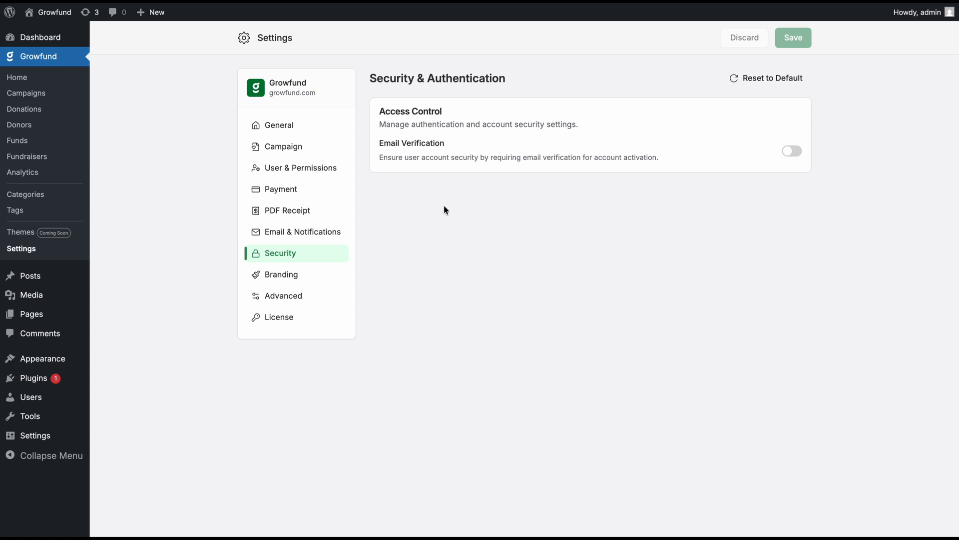
{"action": "left_click", "coordinate": [787, 151]}
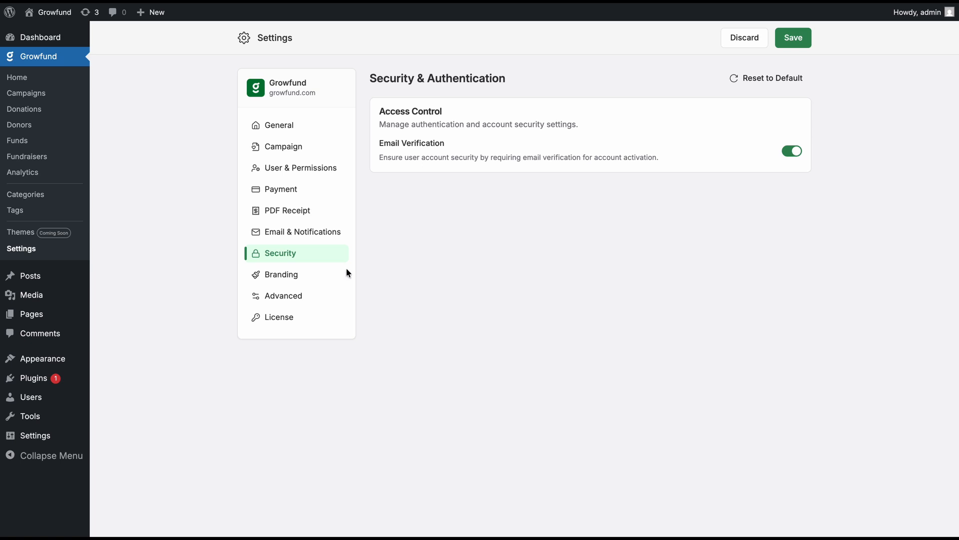
- Look through the Branding and Advanced settings, and view the plugin's license details
{"action": "left_click", "coordinate": [320, 275]}
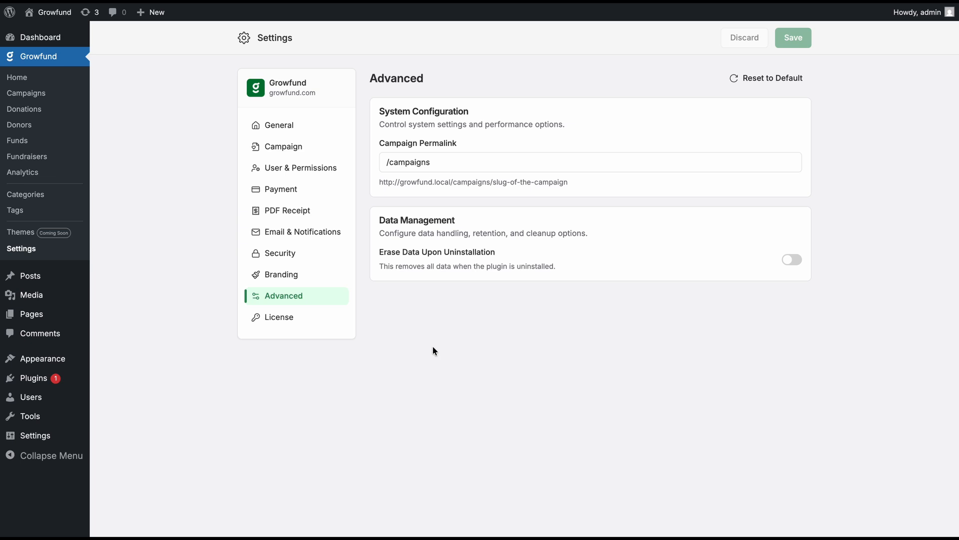
{"action": "left_click", "coordinate": [278, 318]}
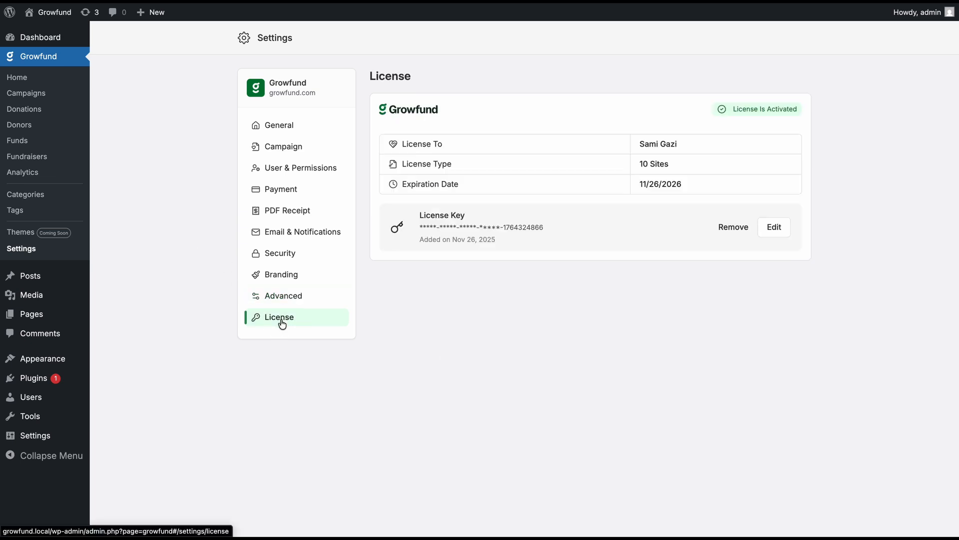